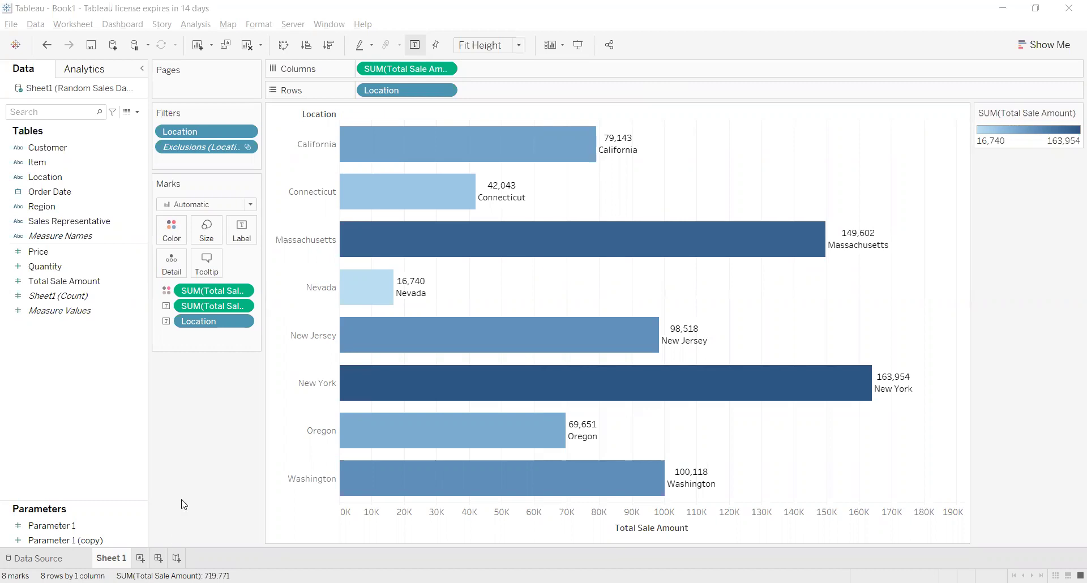
# - On a new worksheet, list the eight locations in Rows with their summed Total Sale Amount
pyautogui.click(140, 559)
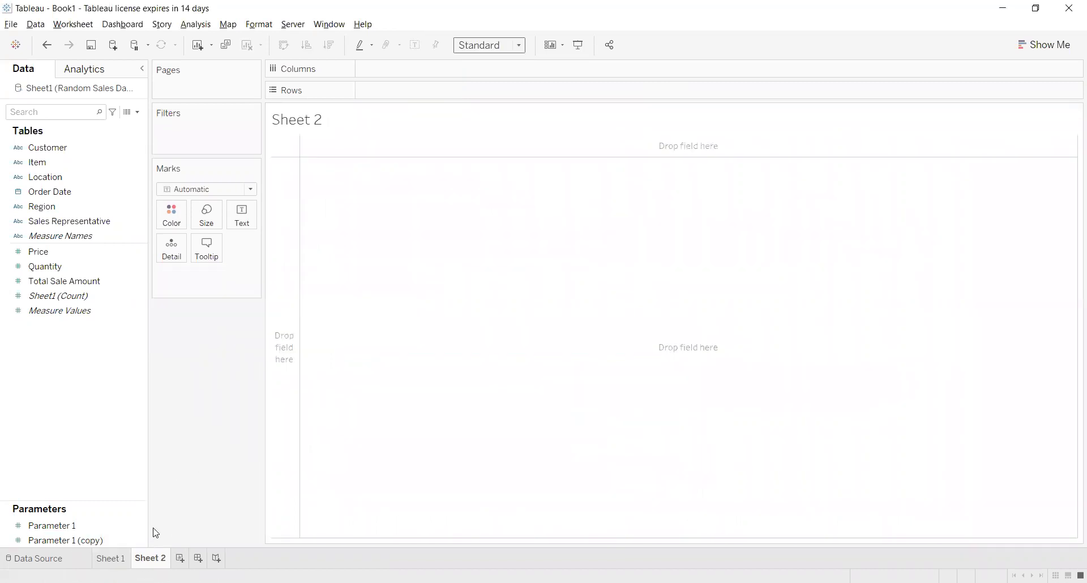
pyautogui.click(55, 183)
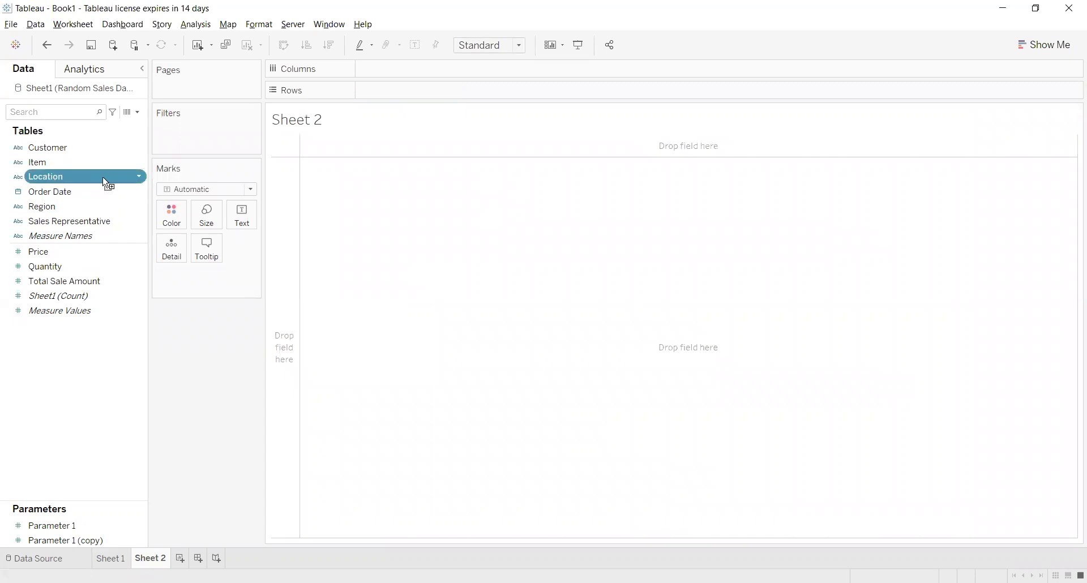
pyautogui.moveTo(299, 213); pyautogui.dragTo(294, 216)
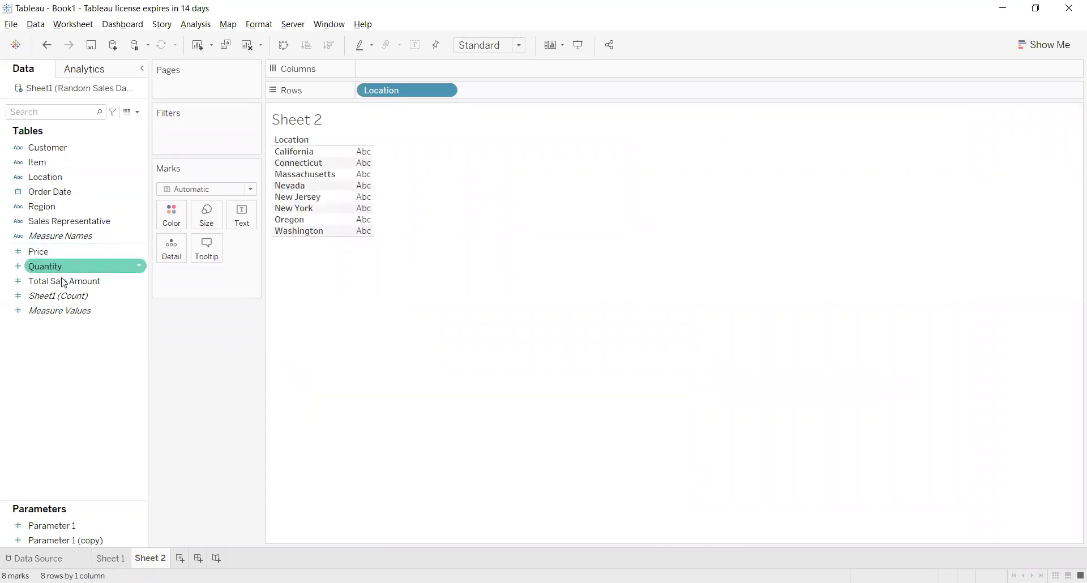
pyautogui.moveTo(65, 282)
pyautogui.mouseDown()
pyautogui.moveTo(359, 165)
pyautogui.moveTo(343, 295)
pyautogui.mouseUp()
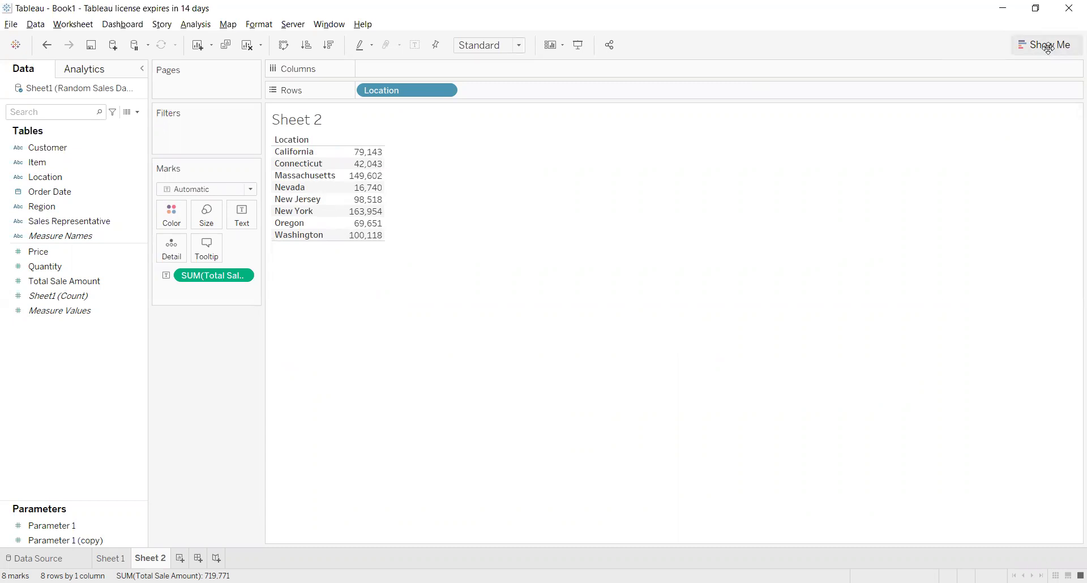
# - Convert the state sales table into a horizontal bar chart using Show Me
pyautogui.click(1051, 50)
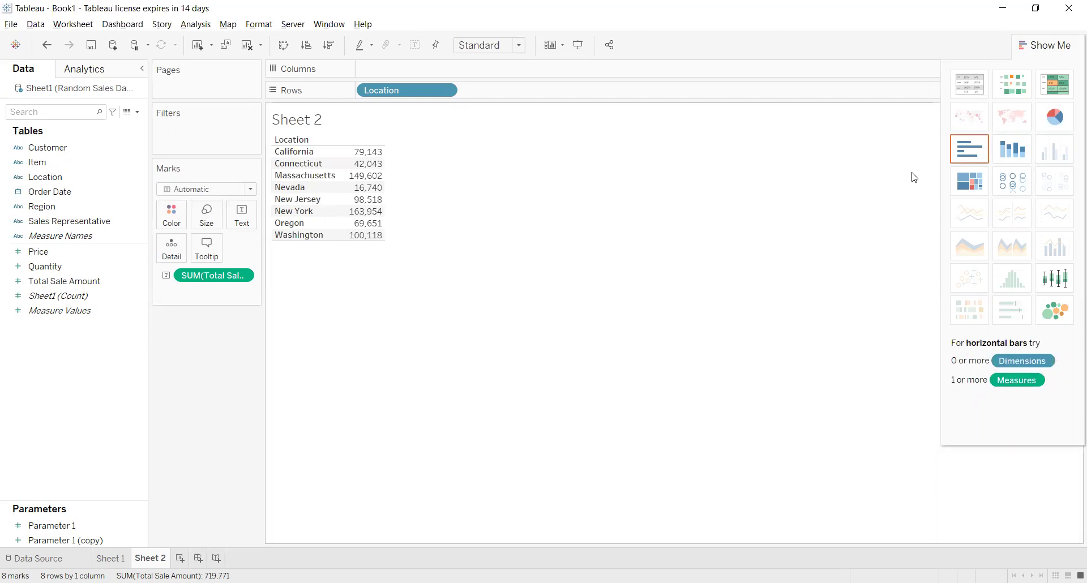
pyautogui.click(968, 150)
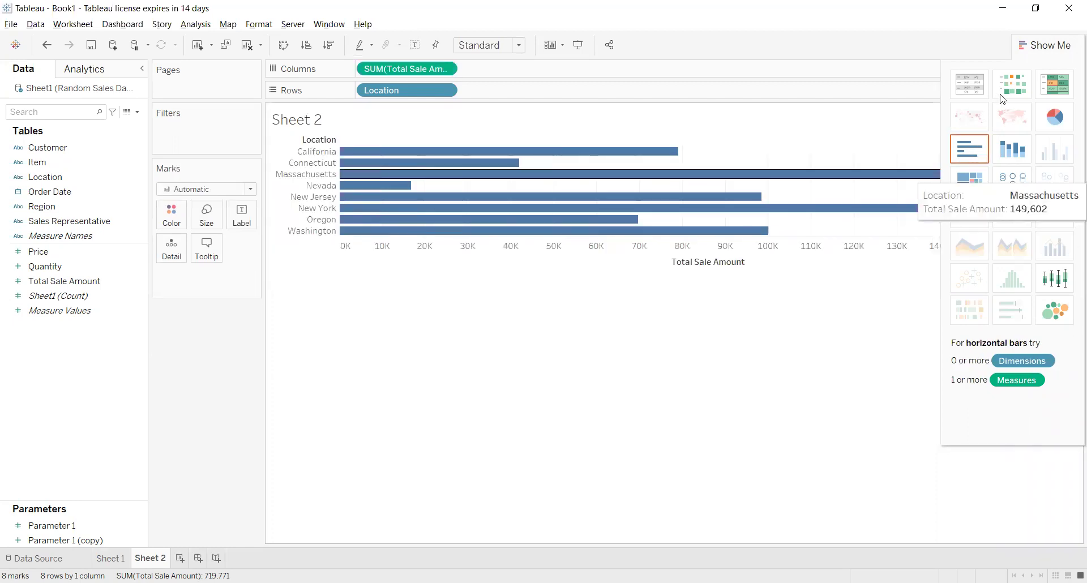
pyautogui.click(1023, 44)
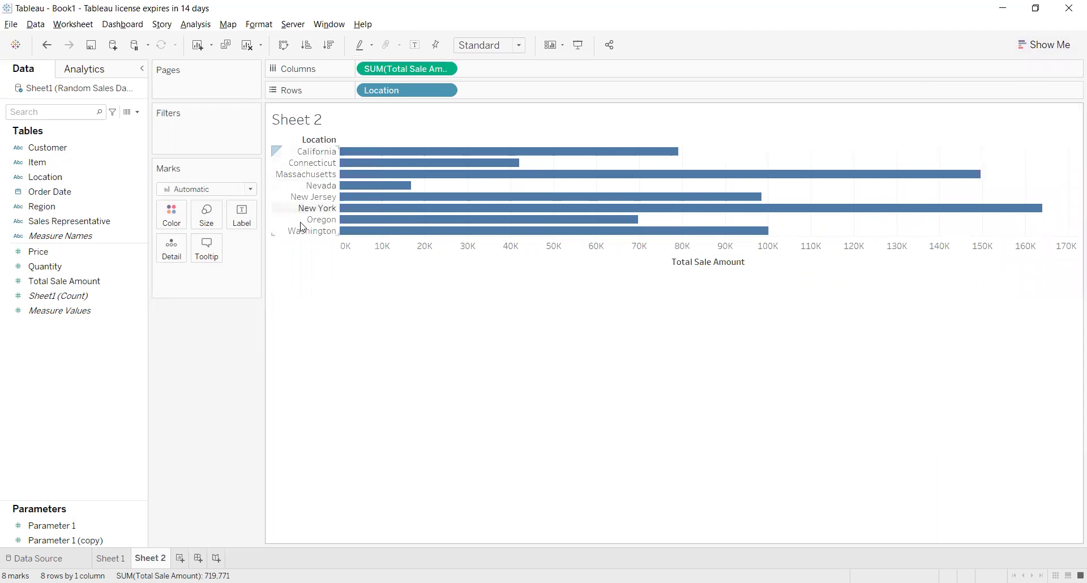
pyautogui.moveTo(403, 69)
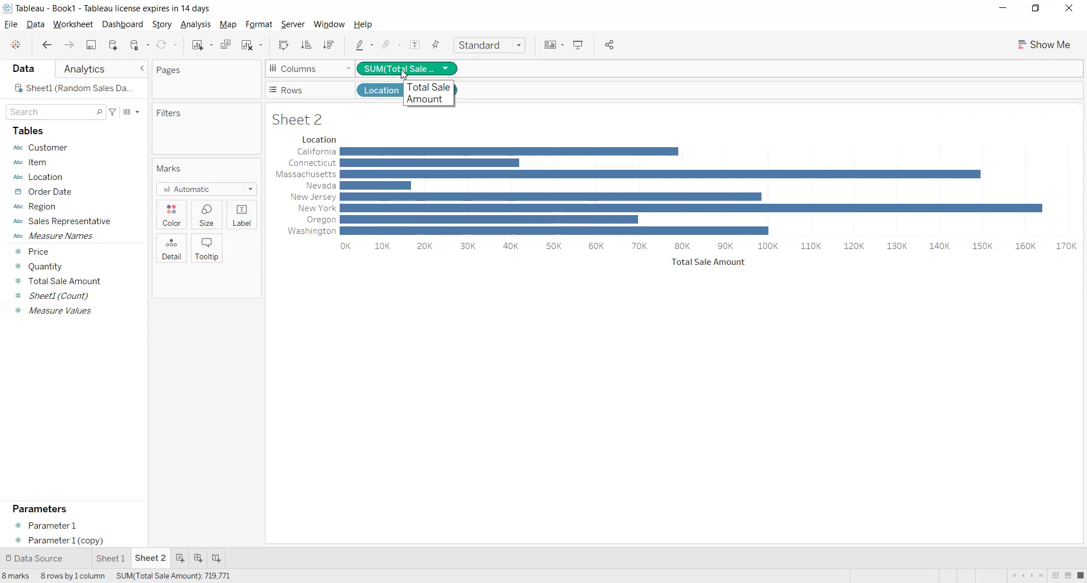
# - Label each state's bar with its SUM(Total Sale Amount) value
pyautogui.moveTo(404, 73); pyautogui.dragTo(406, 77)
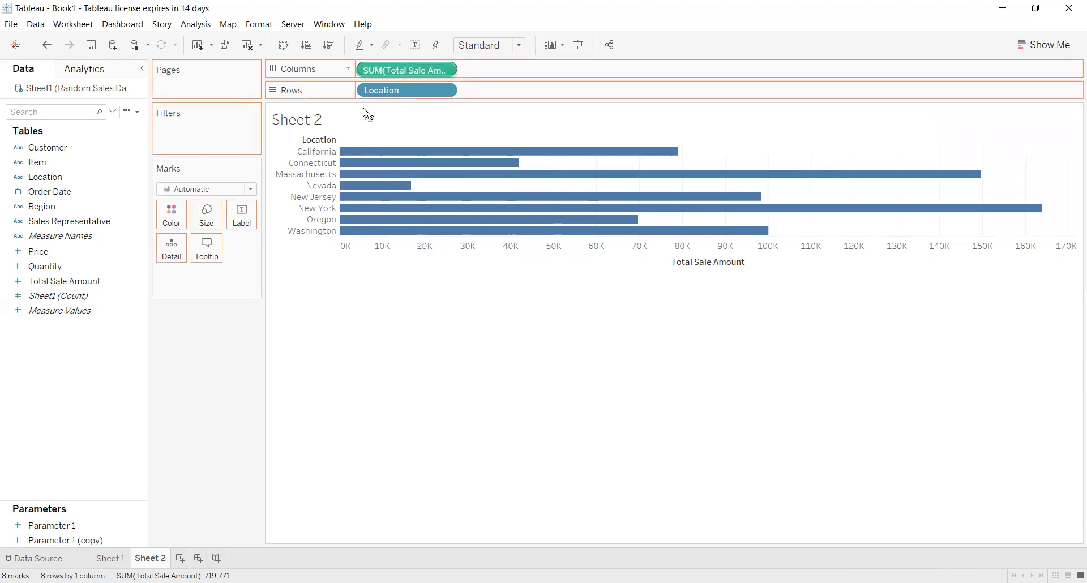
pyautogui.moveTo(384, 90); pyautogui.dragTo(244, 222)
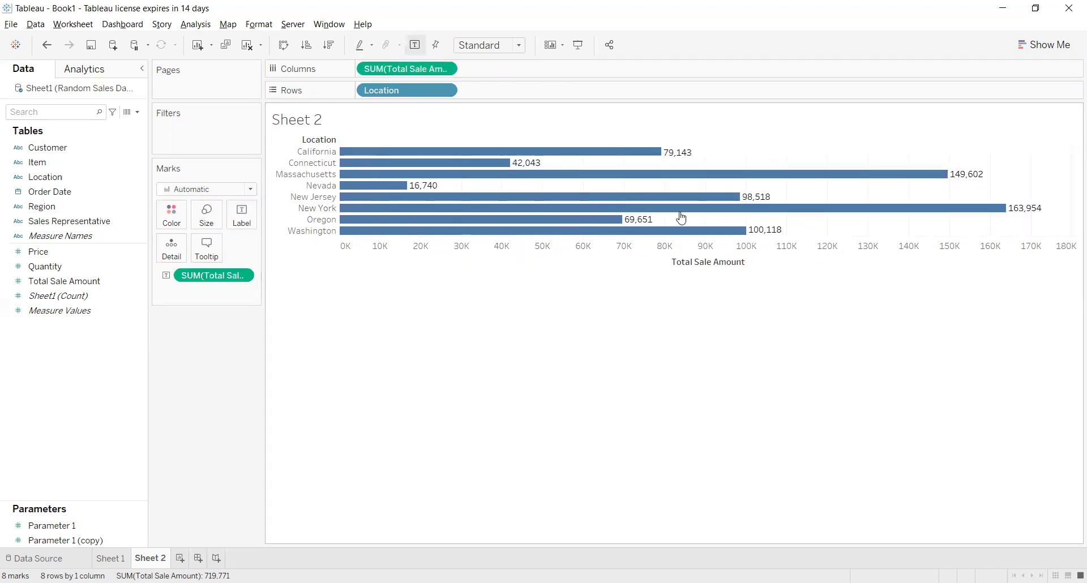
pyautogui.click(383, 95)
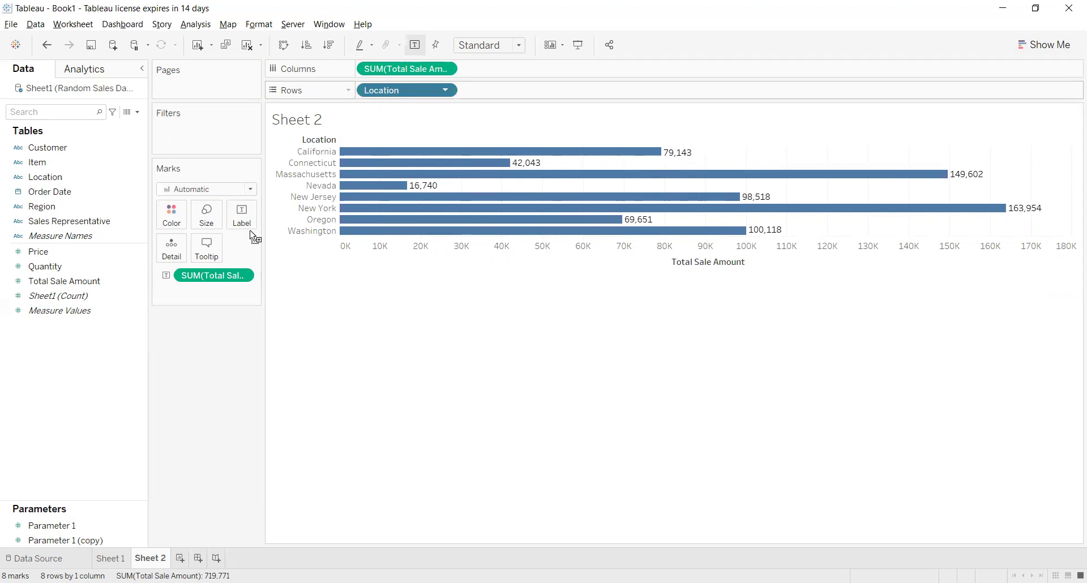
# - Add Location to the Marks card Label so bars show state names with totals
pyautogui.moveTo(206, 285); pyautogui.dragTo(242, 223)
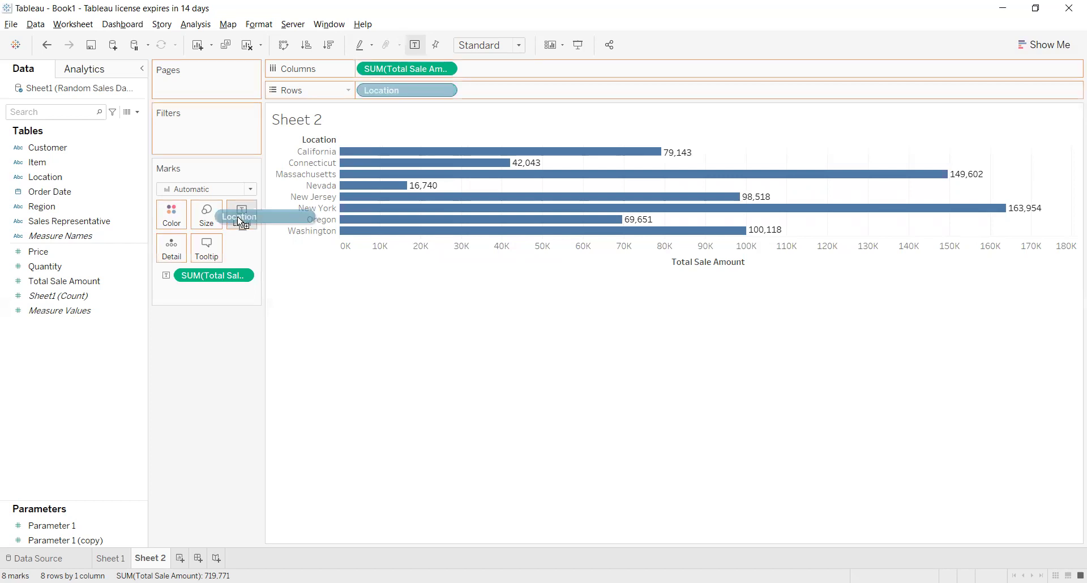
pyautogui.moveTo(241, 222); pyautogui.dragTo(242, 222)
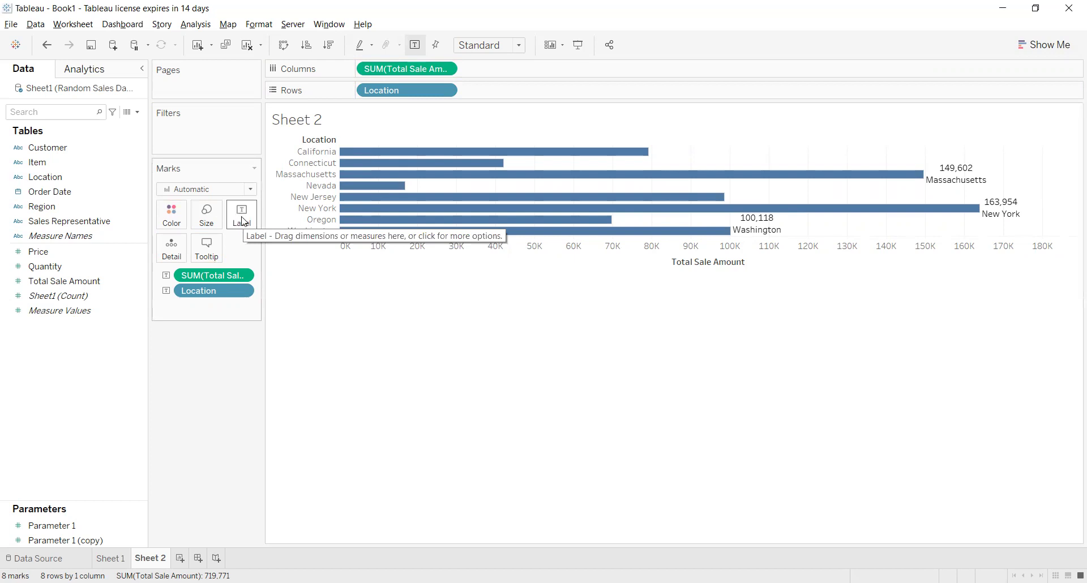
# - Enable 'Allow labels to overlap other marks' so every bar shows its name and total
pyautogui.click(244, 221)
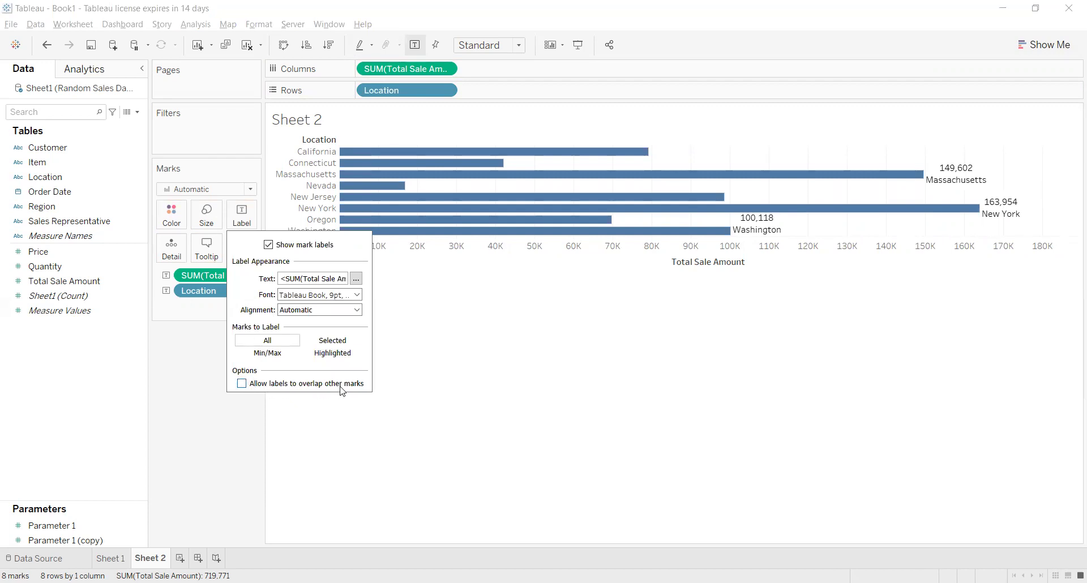
pyautogui.click(242, 383)
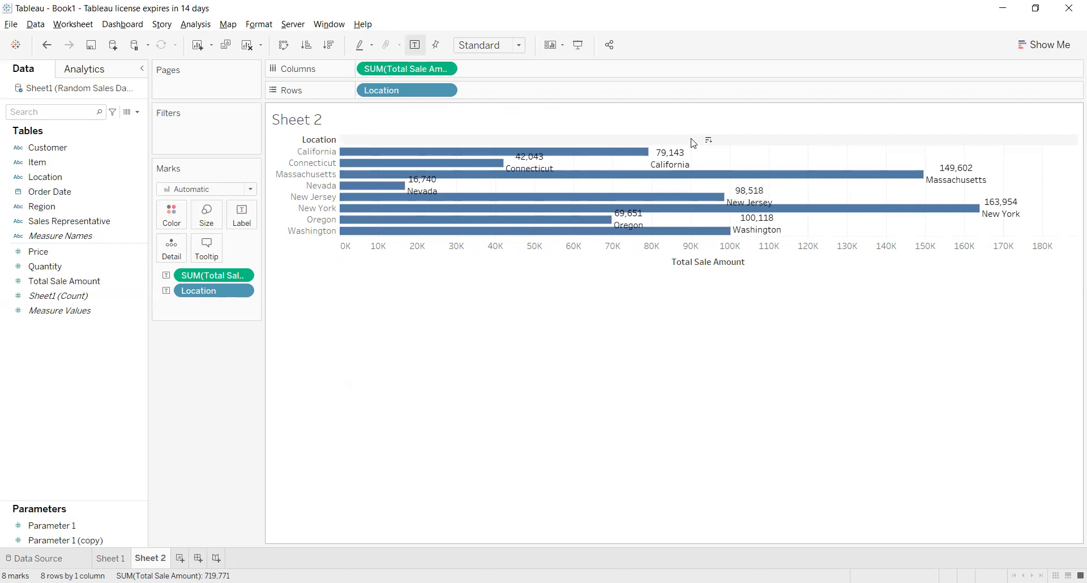
# - Set the chart's fit option to Fit Height from the toolbar fit dropdown
pyautogui.click(500, 52)
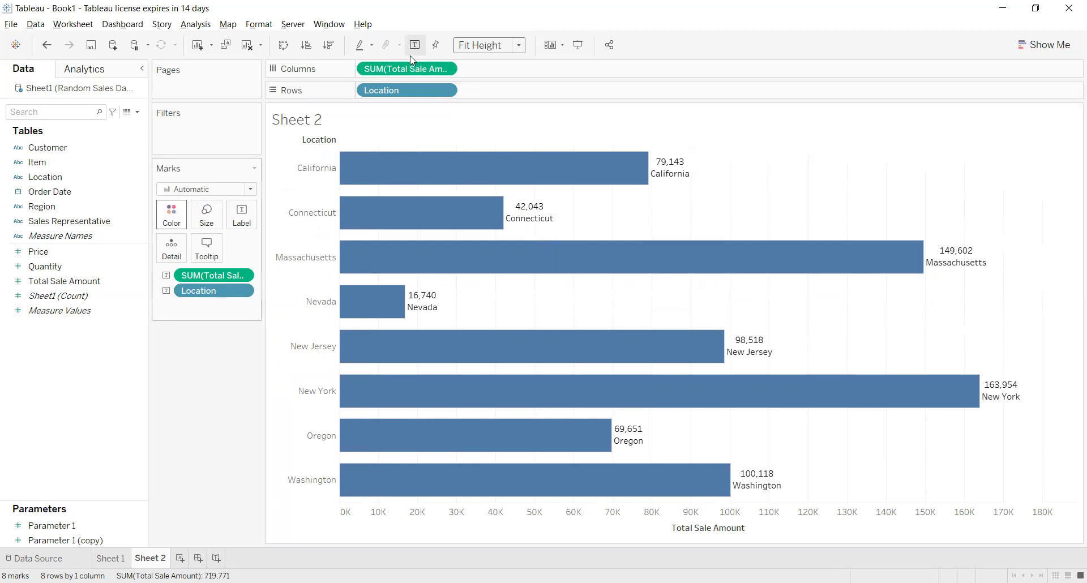
pyautogui.moveTo(406, 69)
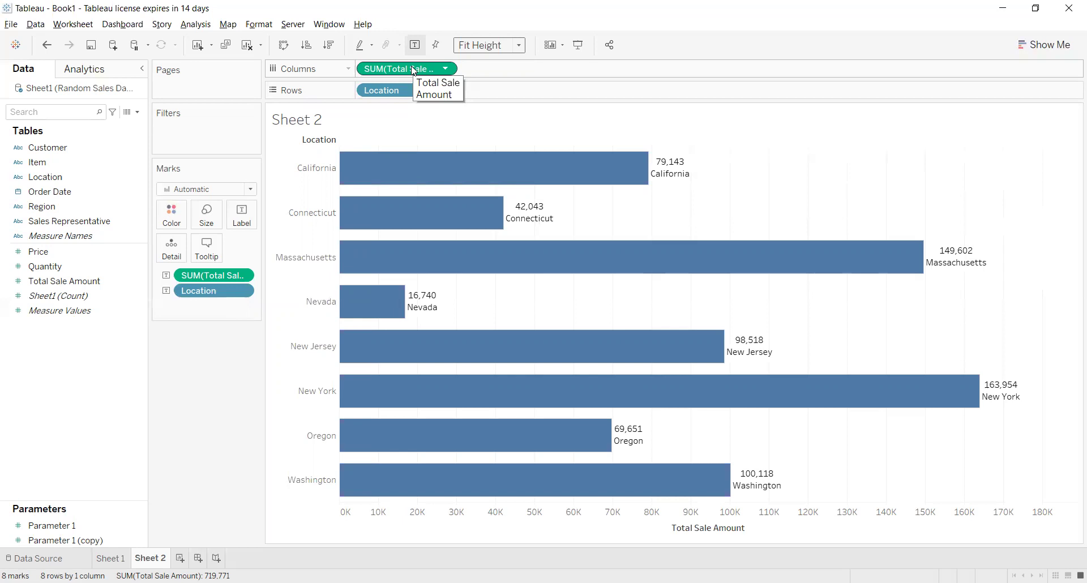
# - Colour the bars by SUM(Total Sale Amount), shading light to dark blue with a legend
pyautogui.moveTo(413, 70); pyautogui.dragTo(178, 224)
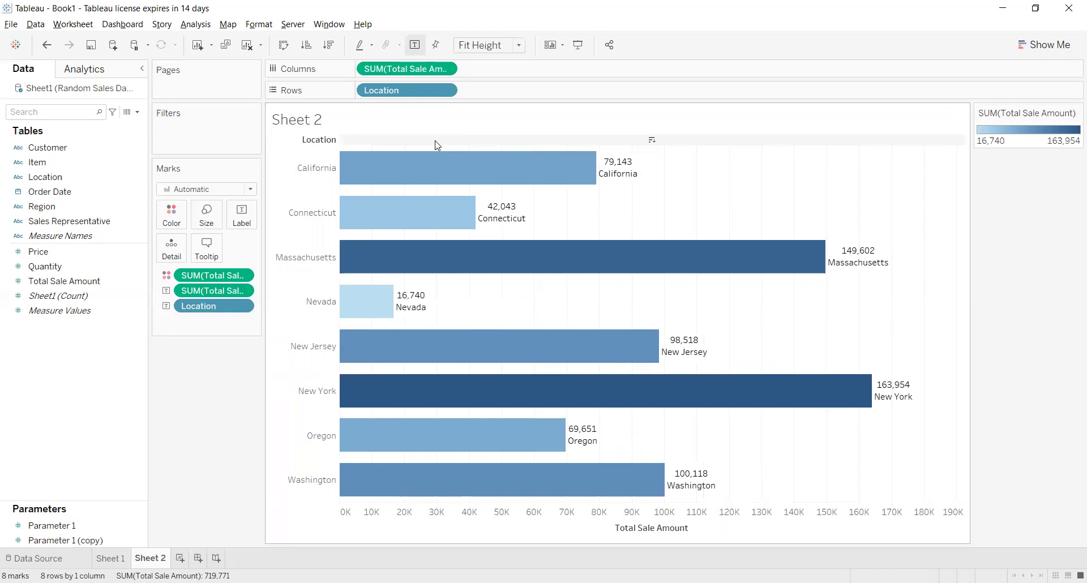
# - Sort the bars descending by sales, New York at top and Nevada at bottom
pyautogui.click(329, 45)
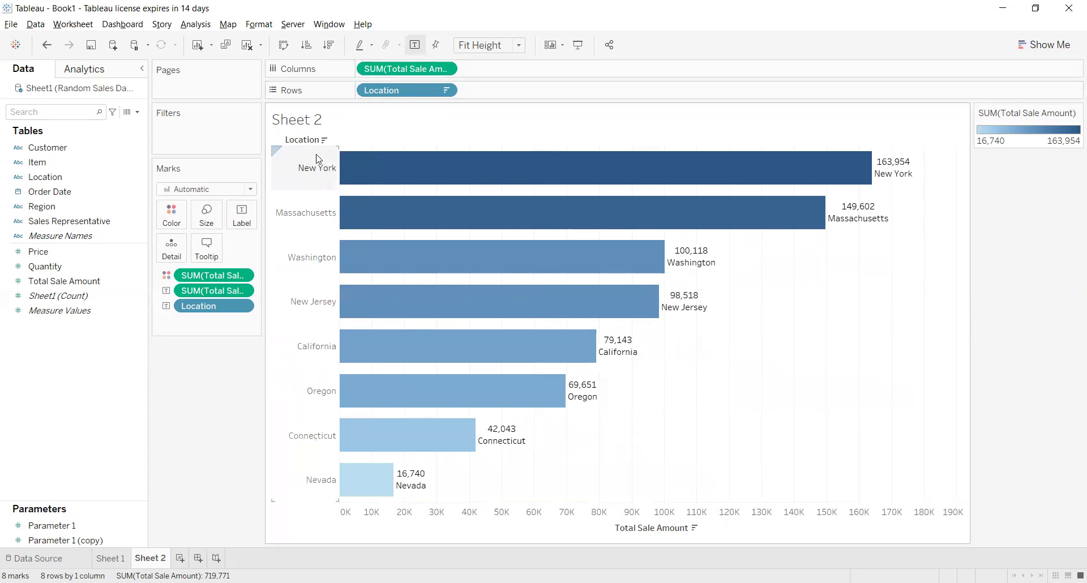